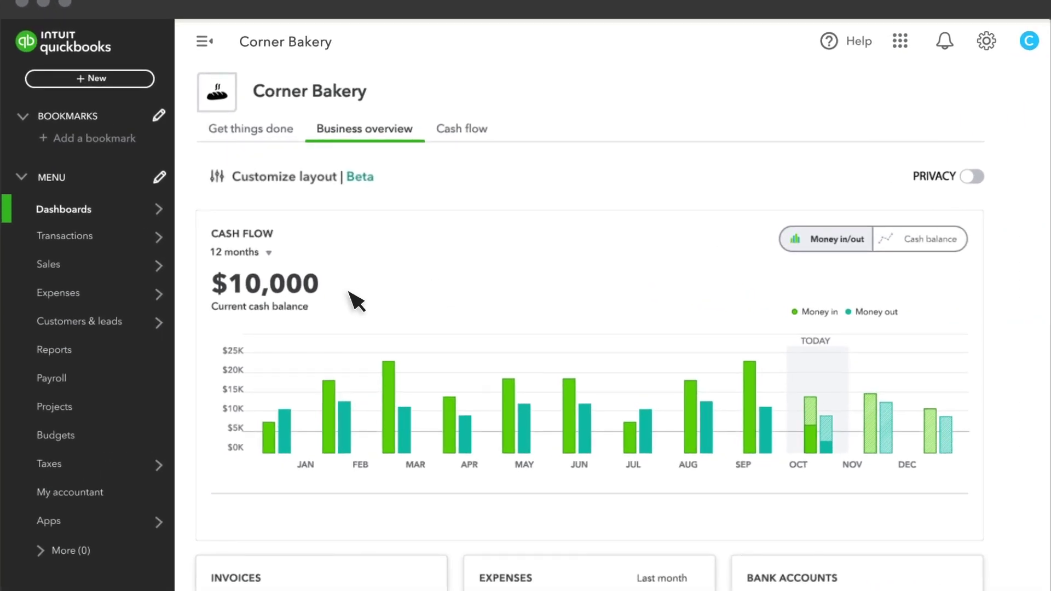
Open the Customers page from the Customers & leads menu.
{"action": "mouse_move", "coordinate": [156, 322]}
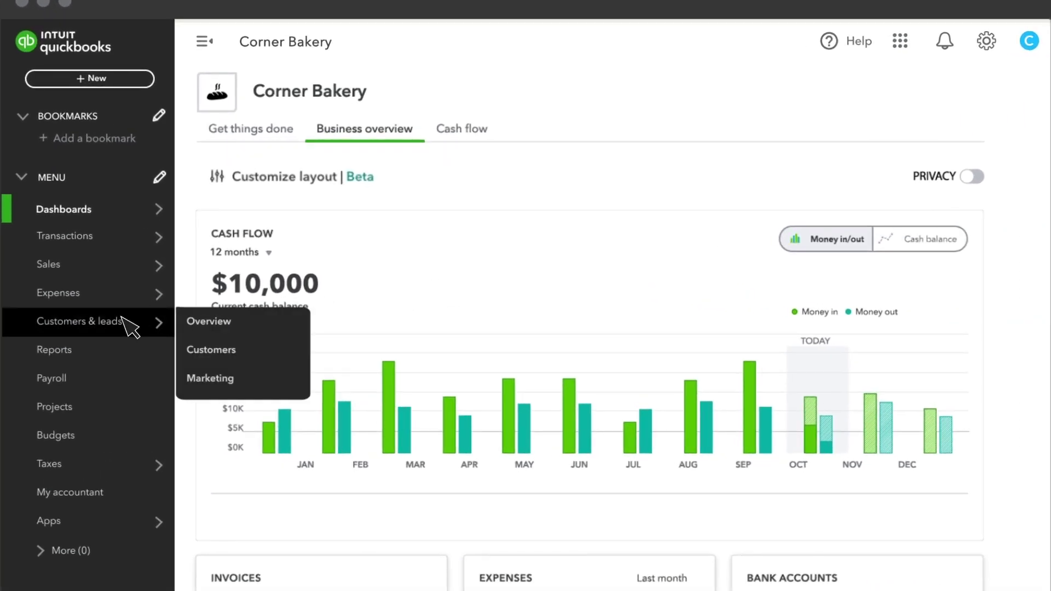
{"action": "left_click", "coordinate": [227, 355]}
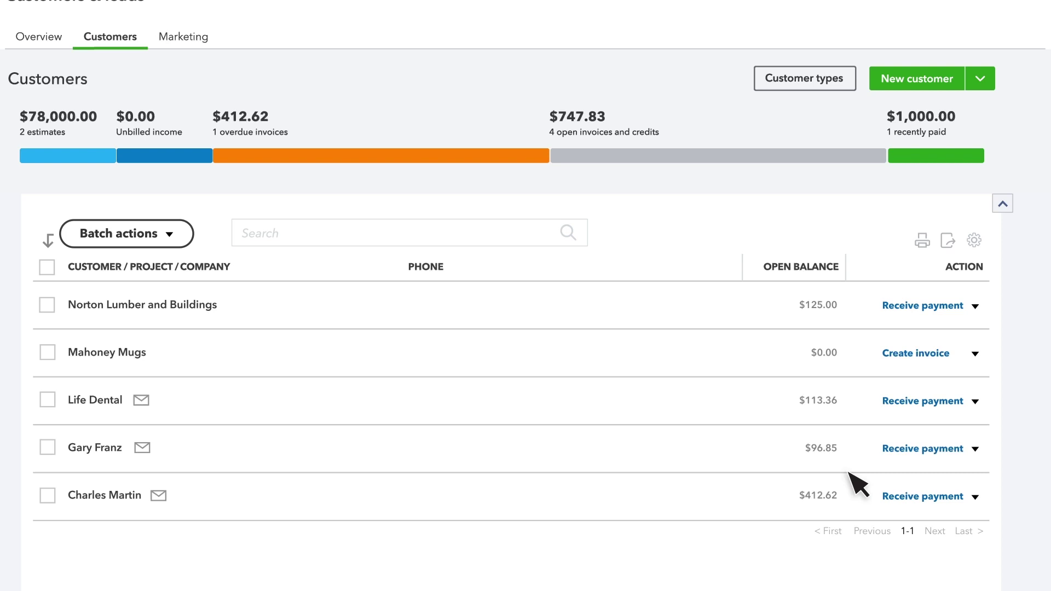
Start a new customer with first and last name, mobile, email and billing street and city.
{"action": "left_click", "coordinate": [920, 82]}
{"action": "left_click", "coordinate": [755, 130]}
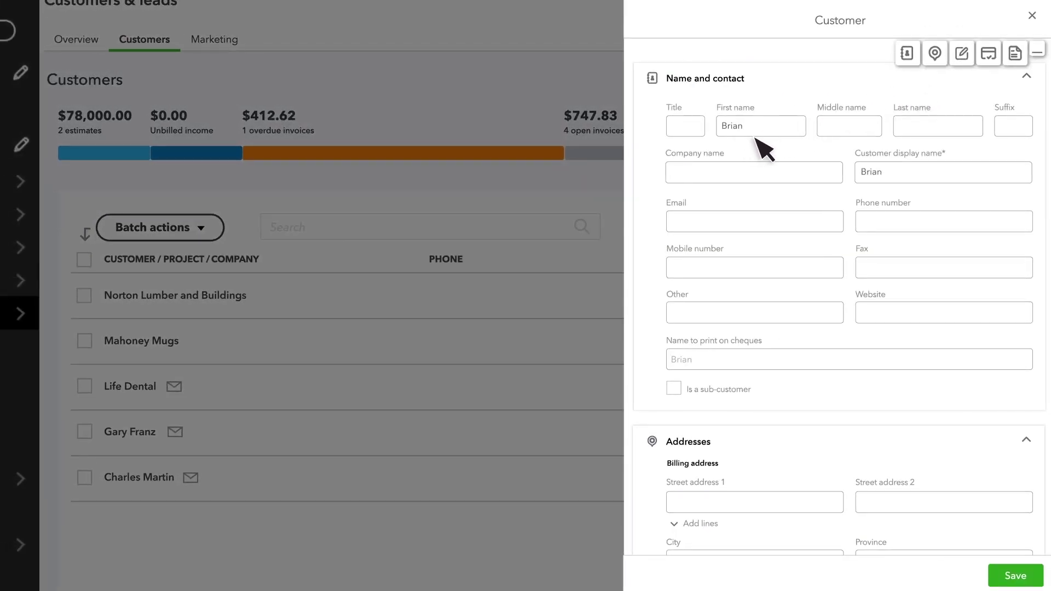
{"action": "left_click", "coordinate": [911, 130]}
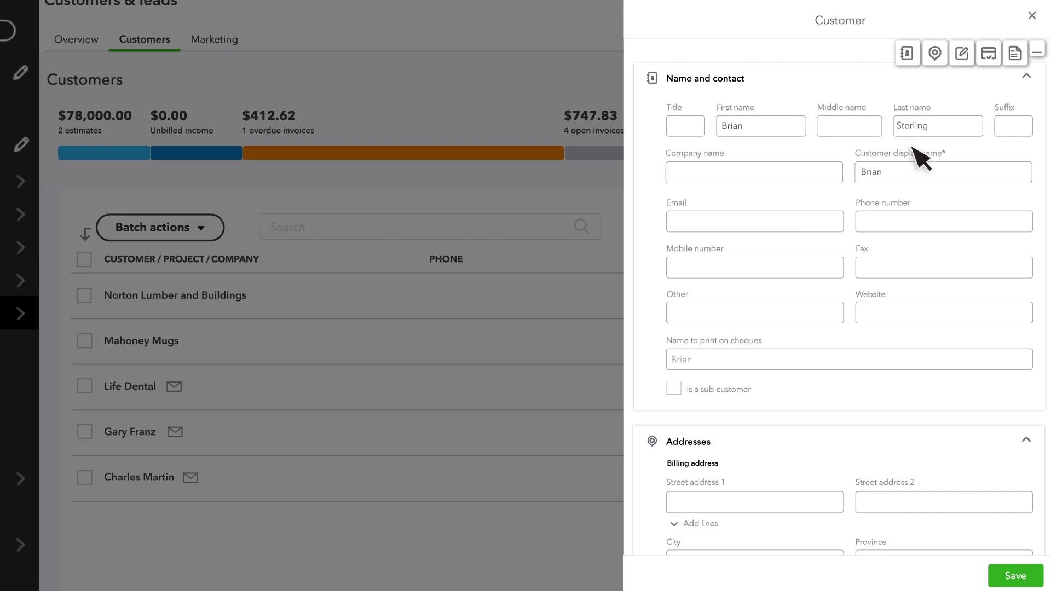
{"action": "key", "text": "Tab"}
{"action": "key", "text": "Tab"}
{"action": "key", "text": "Tab"}
{"action": "key", "text": "Tab"}
{"action": "key", "text": "Tab"}
{"action": "key", "text": "Tab"}
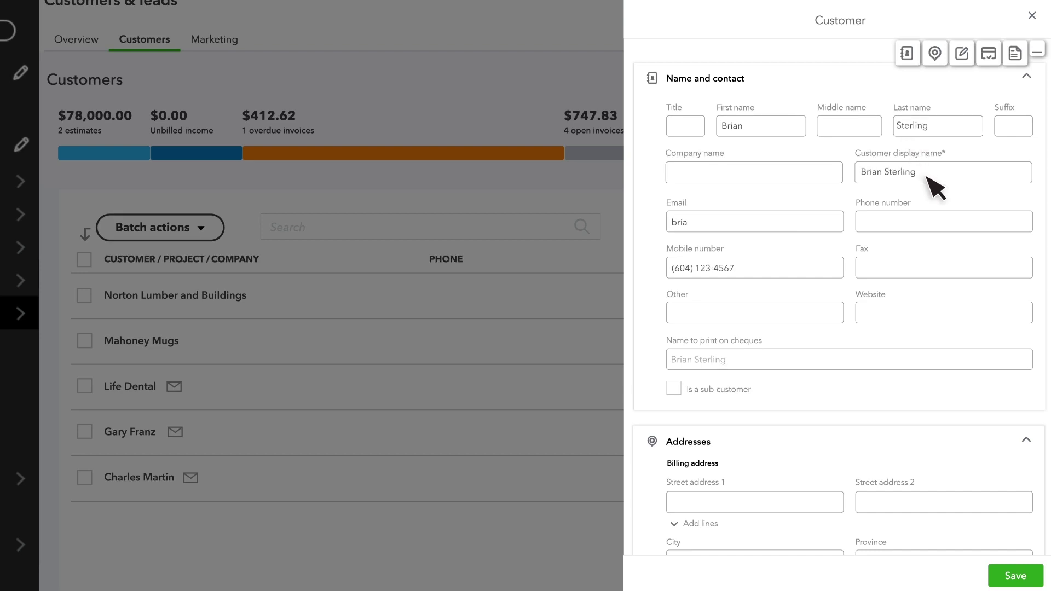
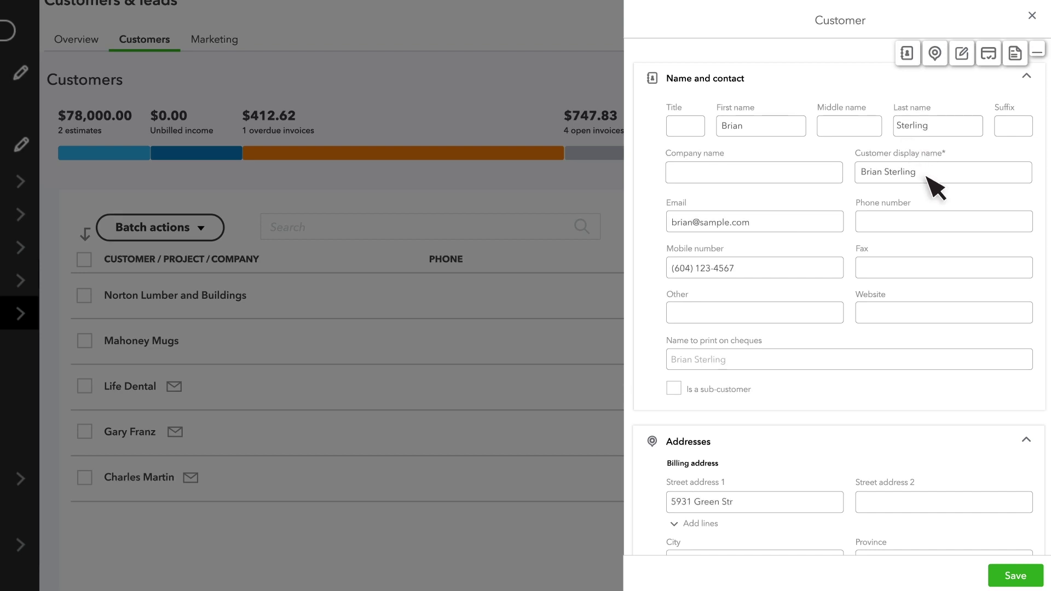
{"action": "key", "text": "Tab"}
{"action": "key", "text": "Tab"}
{"action": "key", "text": "Tab"}
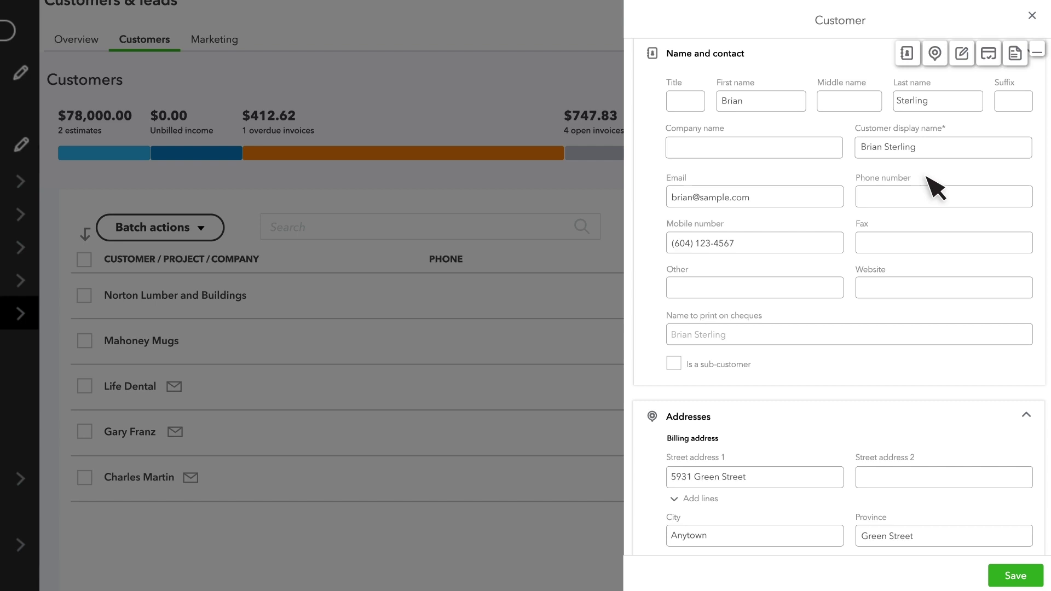
Add the note 'Two locations' to the customer.
{"action": "scroll", "coordinate": [857, 199], "scroll_direction": "down", "scroll_amount": 10}
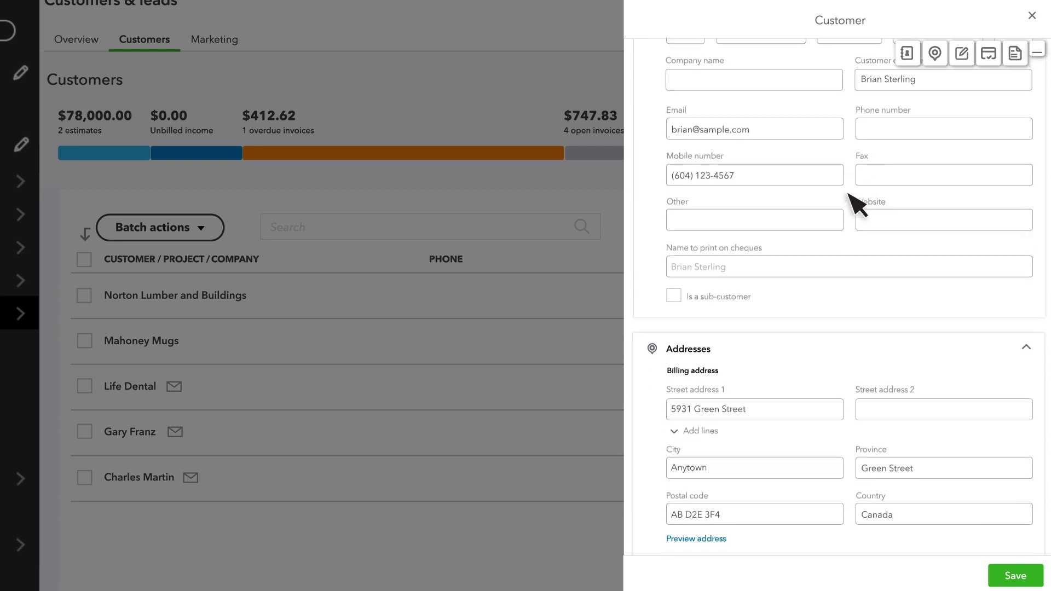
{"action": "left_click", "coordinate": [757, 214]}
{"action": "type", "text": "Two locations"}
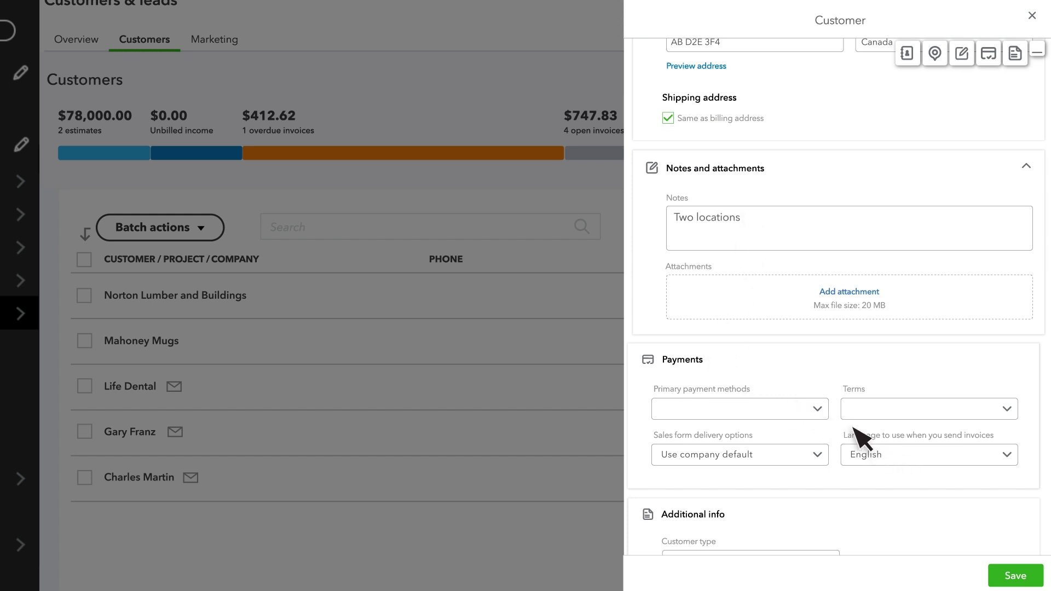
Set Cheque as the primary payment method and Net 30 as the terms.
{"action": "left_click", "coordinate": [819, 412]}
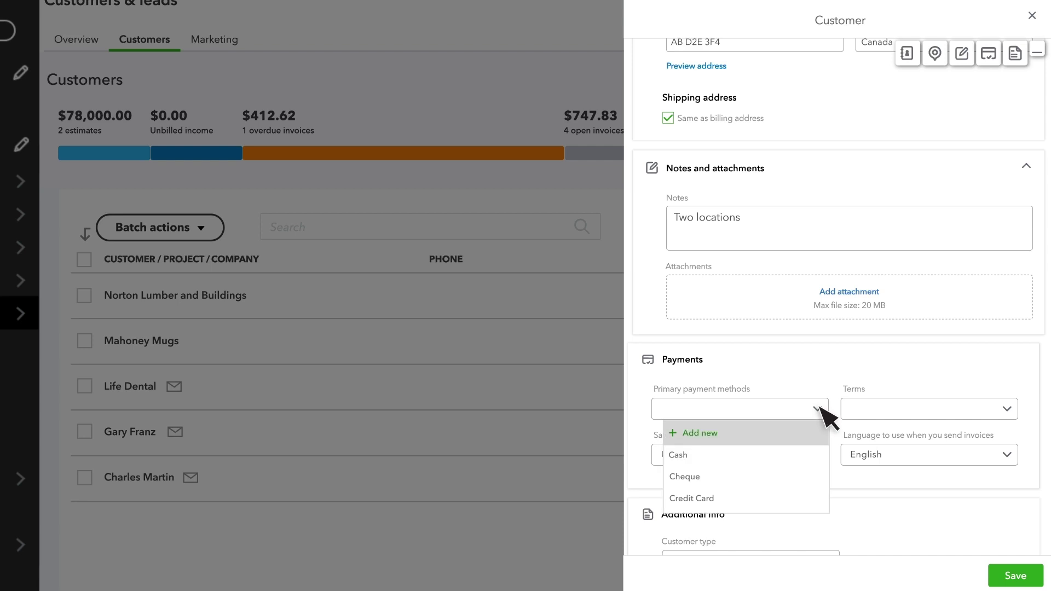
{"action": "left_click", "coordinate": [822, 478]}
{"action": "left_click", "coordinate": [1009, 408]}
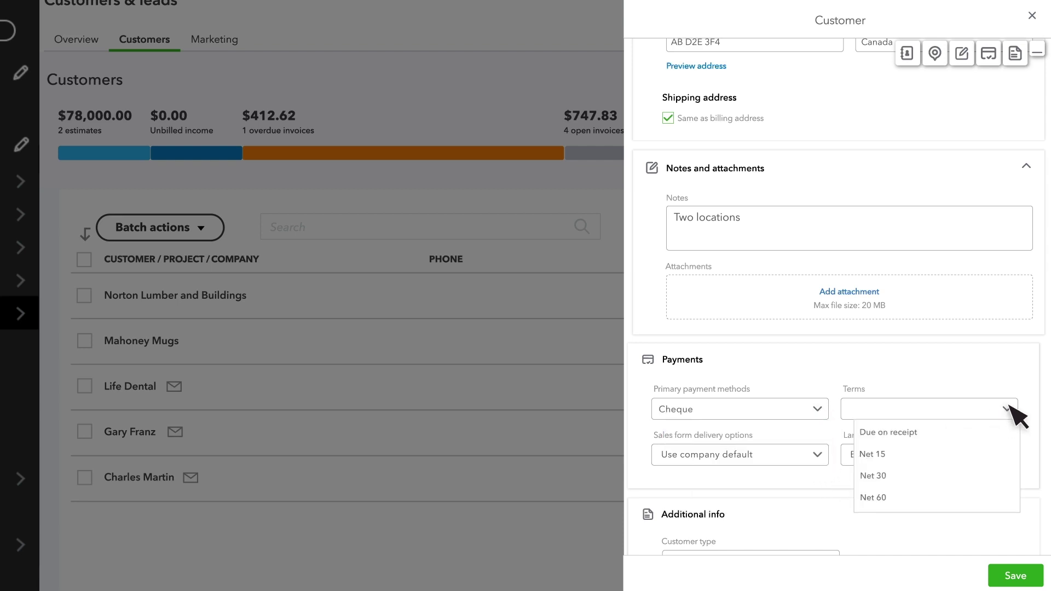
{"action": "left_click", "coordinate": [1013, 476]}
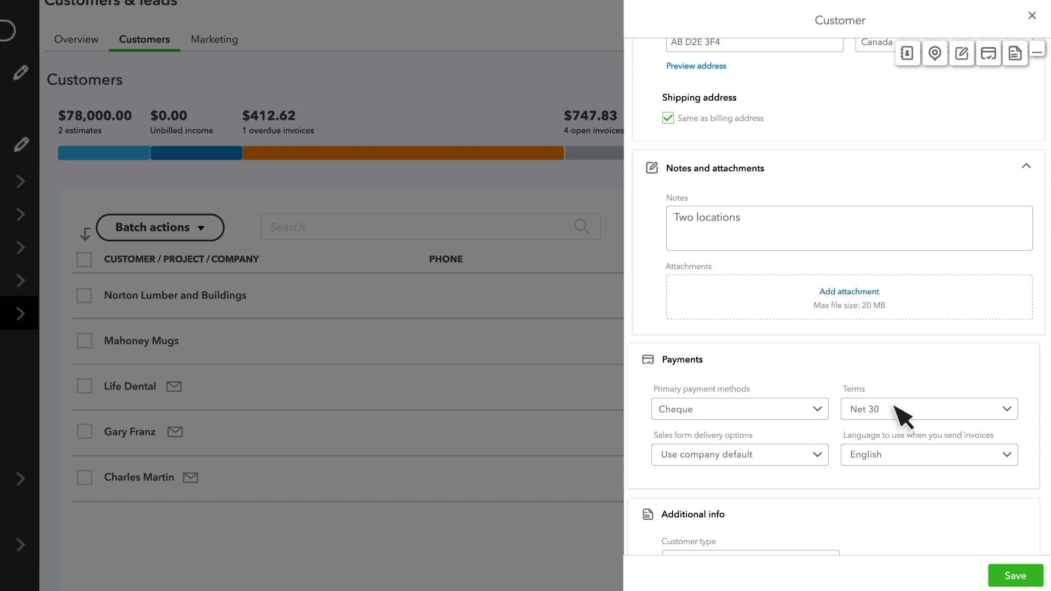
Enter business number 12345678 under Additional info.
{"action": "scroll", "coordinate": [901, 416], "scroll_direction": "down", "scroll_amount": 4}
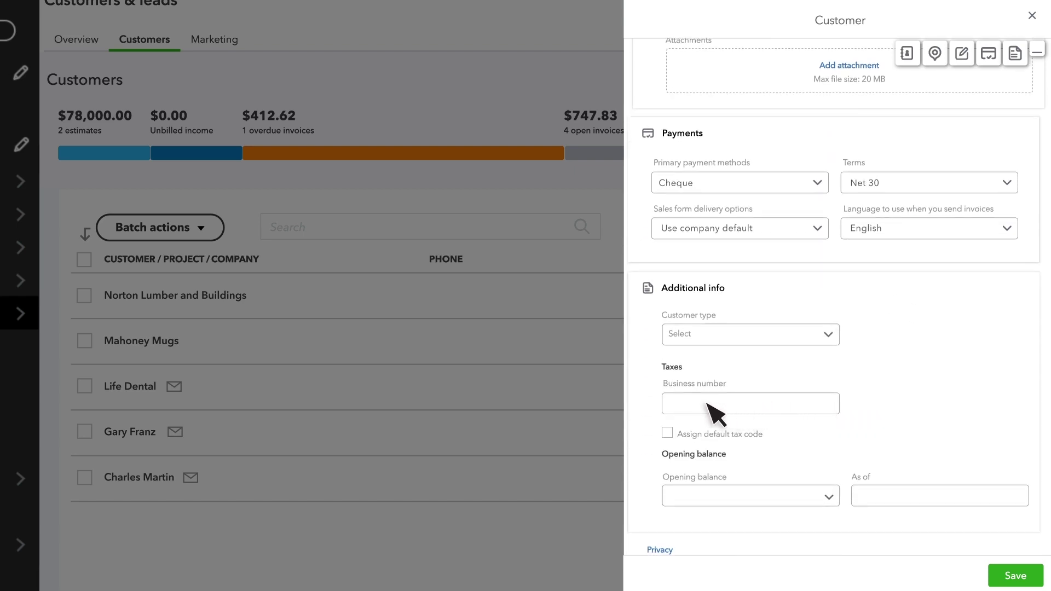
{"action": "left_click", "coordinate": [675, 405]}
{"action": "type", "text": "12345678"}
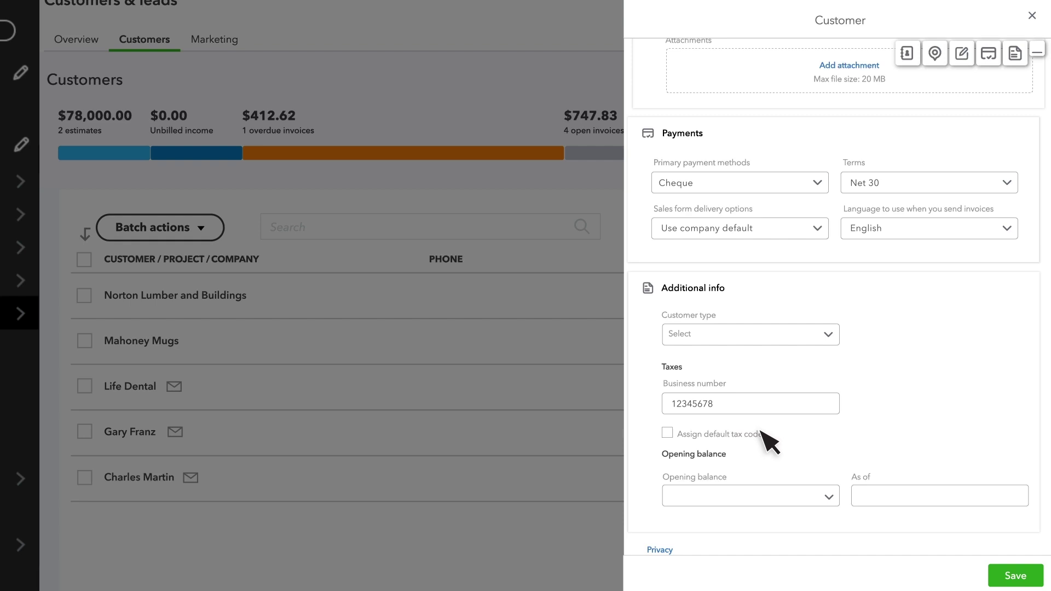
{"action": "scroll", "coordinate": [766, 439], "scroll_direction": "up", "scroll_amount": 12}
Fill the company details from Tania's Nursery in the Business Network suggestions.
{"action": "scroll", "coordinate": [816, 457], "scroll_direction": "up", "scroll_amount": 2}
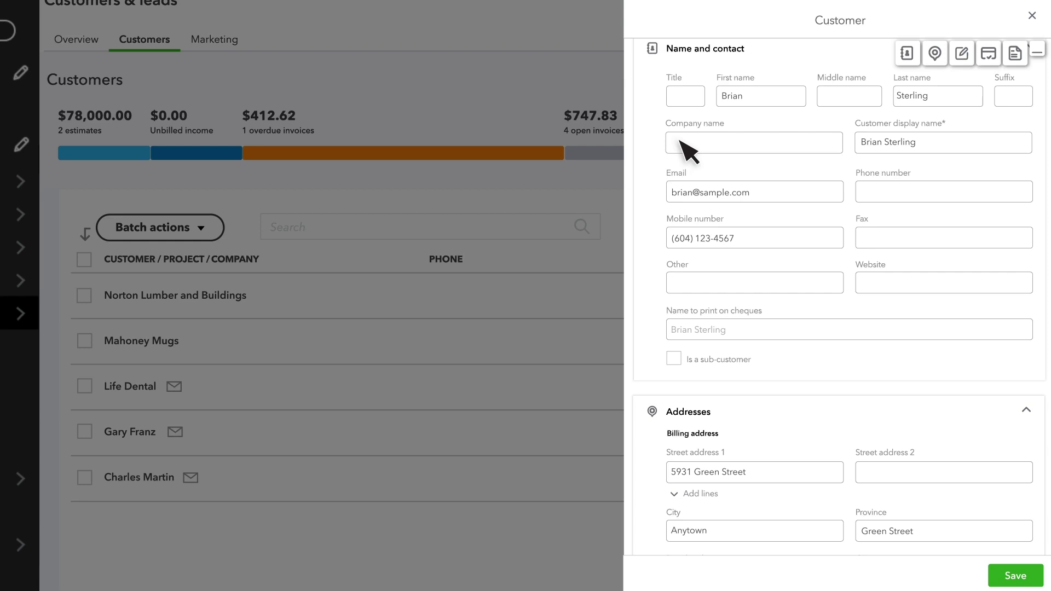
{"action": "left_click", "coordinate": [680, 141]}
{"action": "type", "text": "T"}
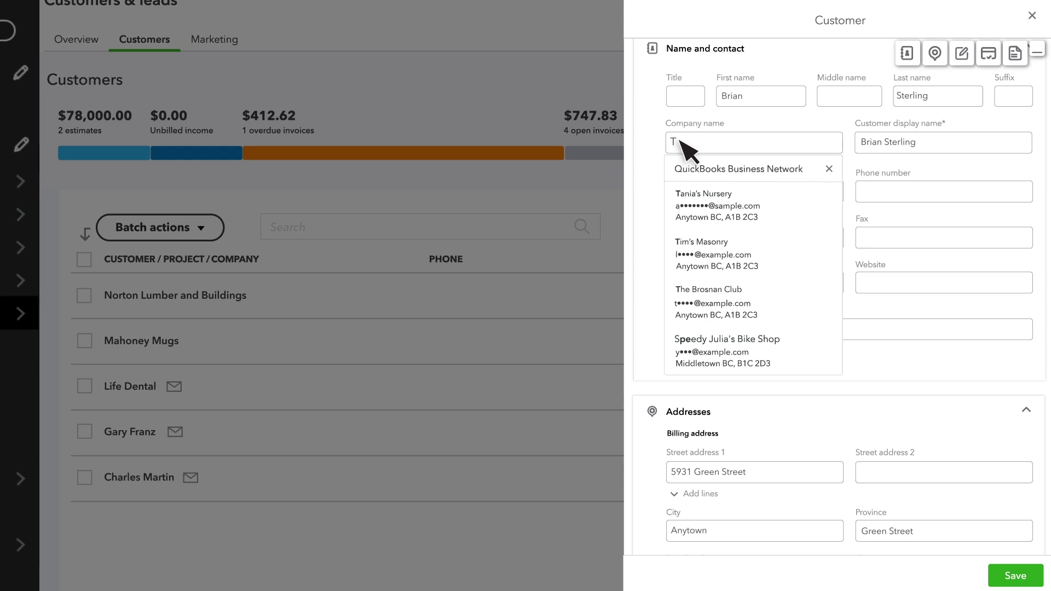
{"action": "left_click", "coordinate": [735, 213]}
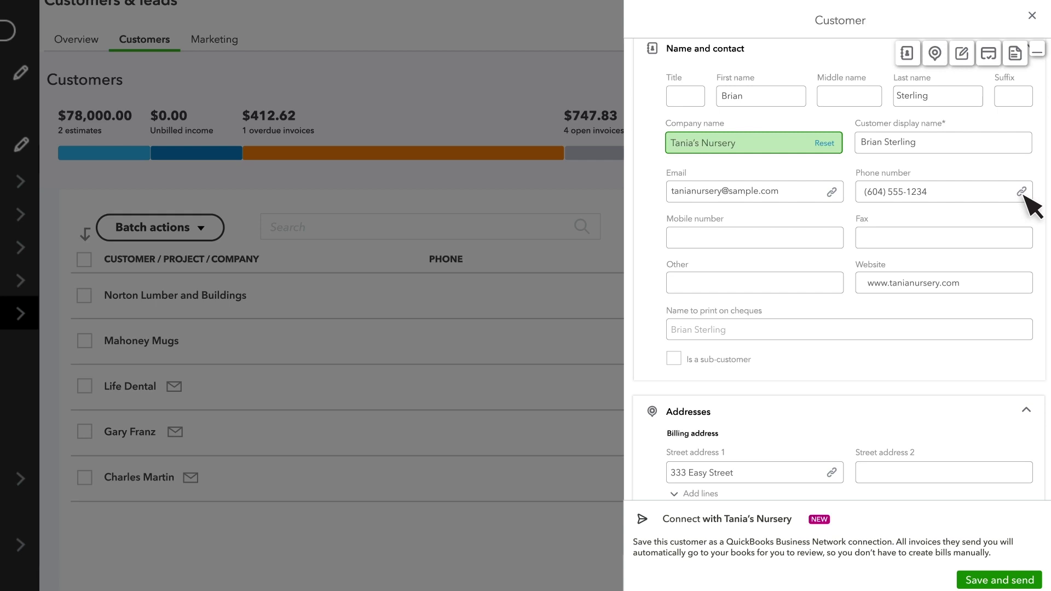
Trim the phone number, reset the company name to Tim's Masonry, and save the customer.
{"action": "left_click", "coordinate": [948, 198]}
{"action": "key", "text": "BackSpace"}
{"action": "key", "text": "BackSpace"}
{"action": "key", "text": "BackSpace"}
{"action": "key", "text": "BackSpace"}
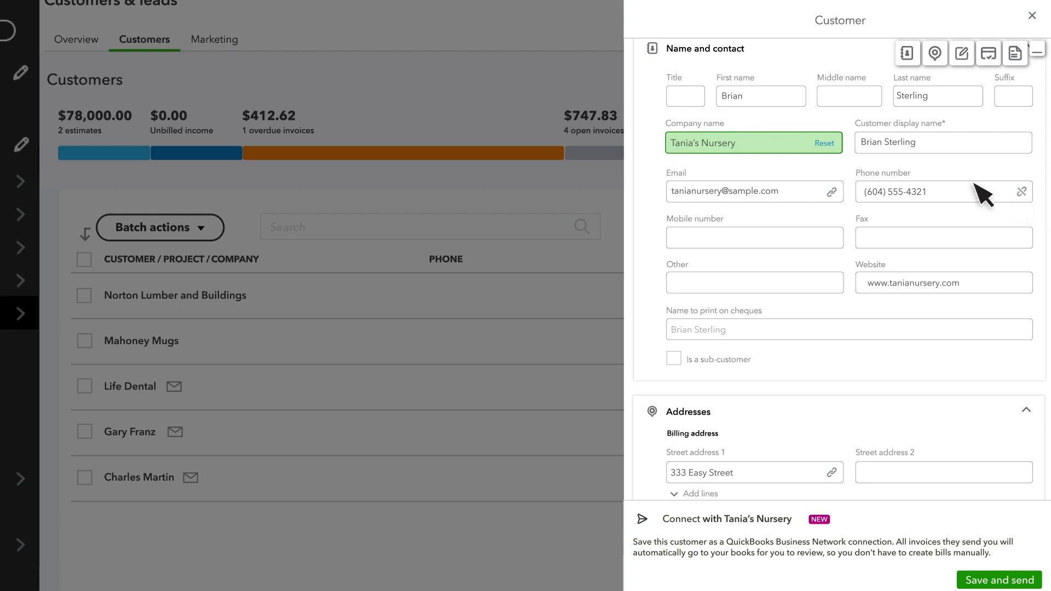
{"action": "left_click", "coordinate": [824, 143]}
{"action": "type", "text": "Tim's Masonry"}
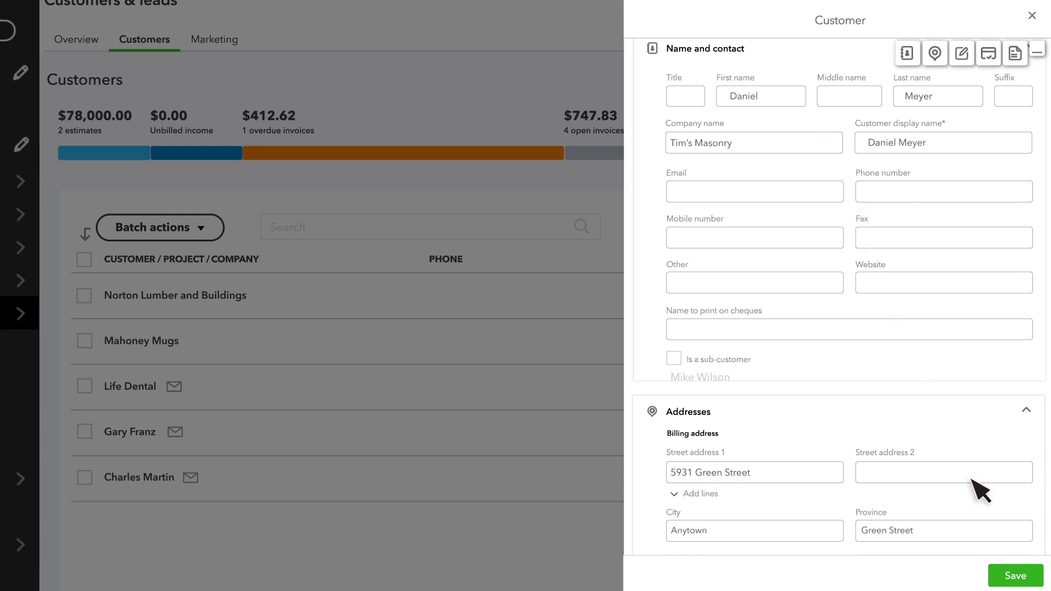
{"action": "left_click", "coordinate": [1016, 576]}
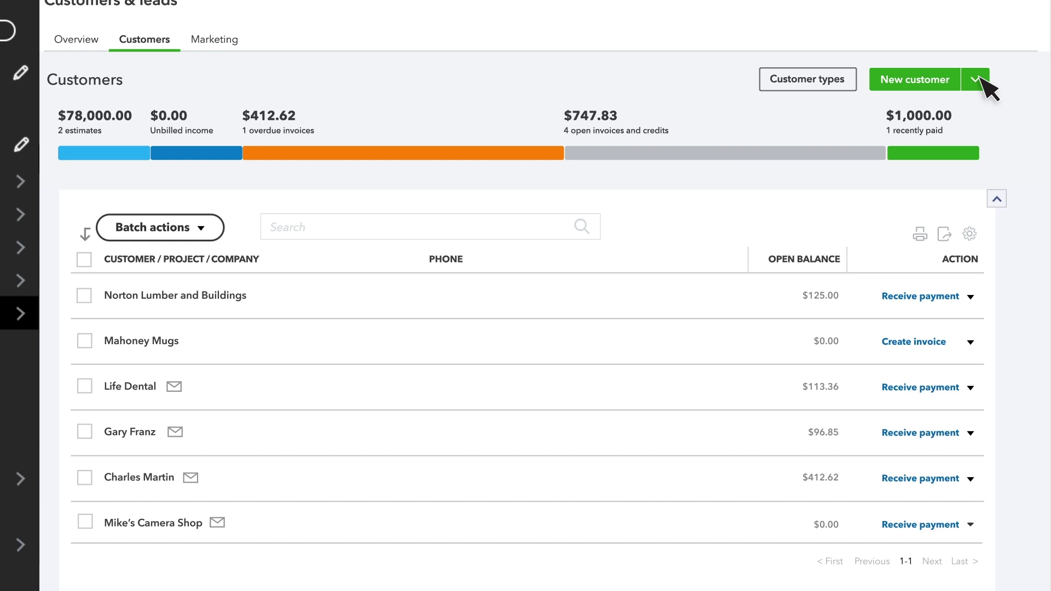
Upload Customer_List.XLS through Import customers.
{"action": "left_click", "coordinate": [978, 79]}
{"action": "left_click", "coordinate": [973, 105]}
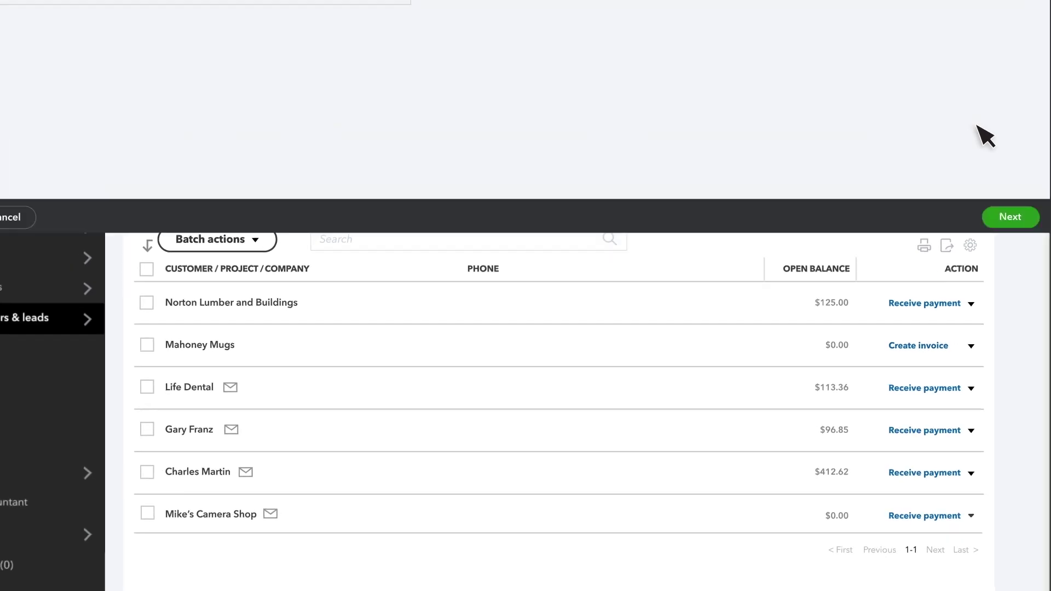
{"action": "left_click", "coordinate": [361, 272]}
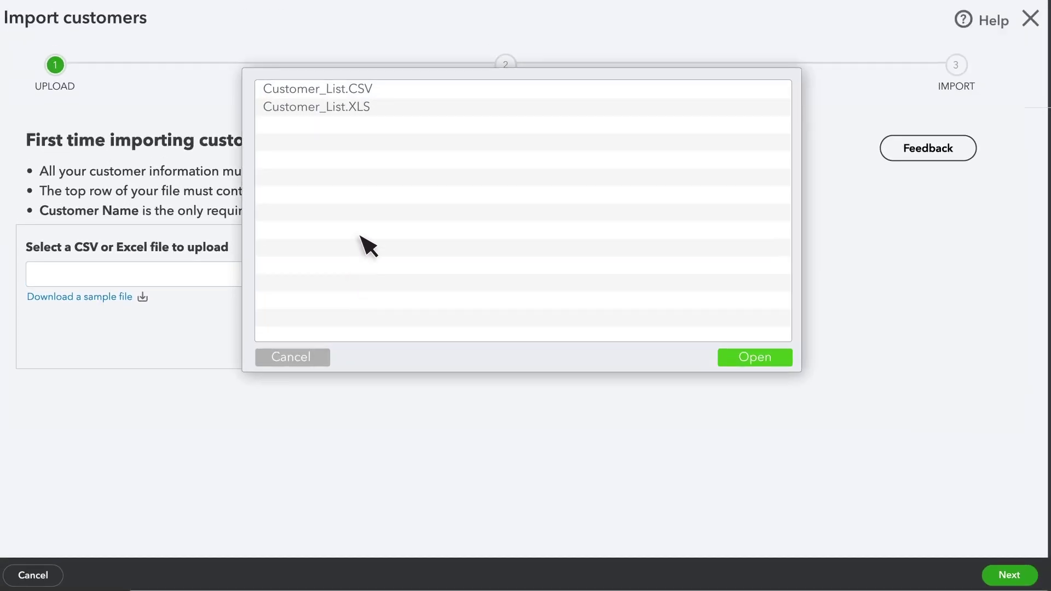
{"action": "left_click", "coordinate": [375, 109]}
{"action": "left_click", "coordinate": [753, 358]}
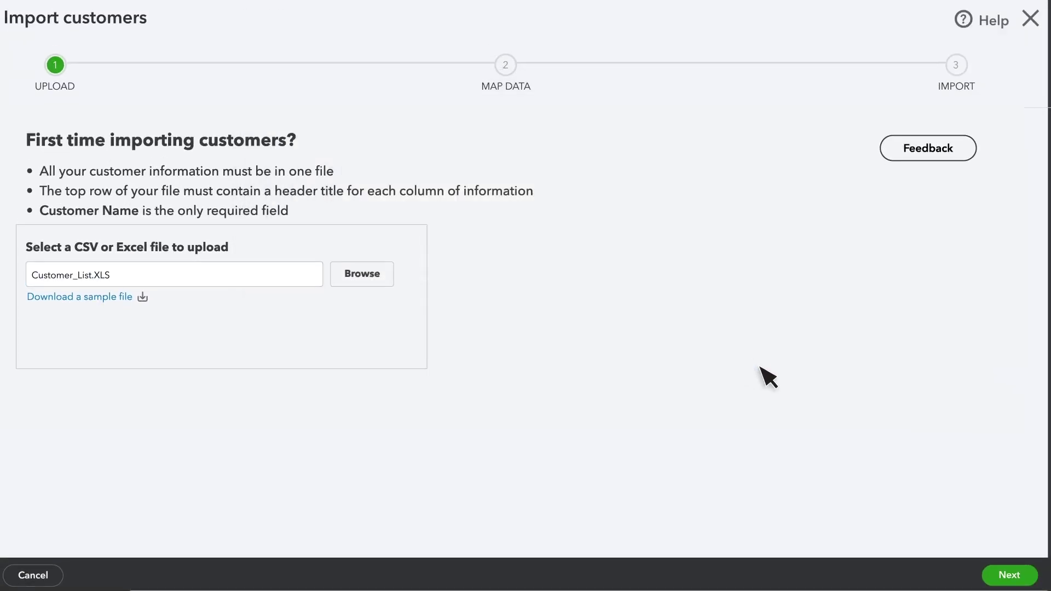
{"action": "left_click", "coordinate": [1013, 574]}
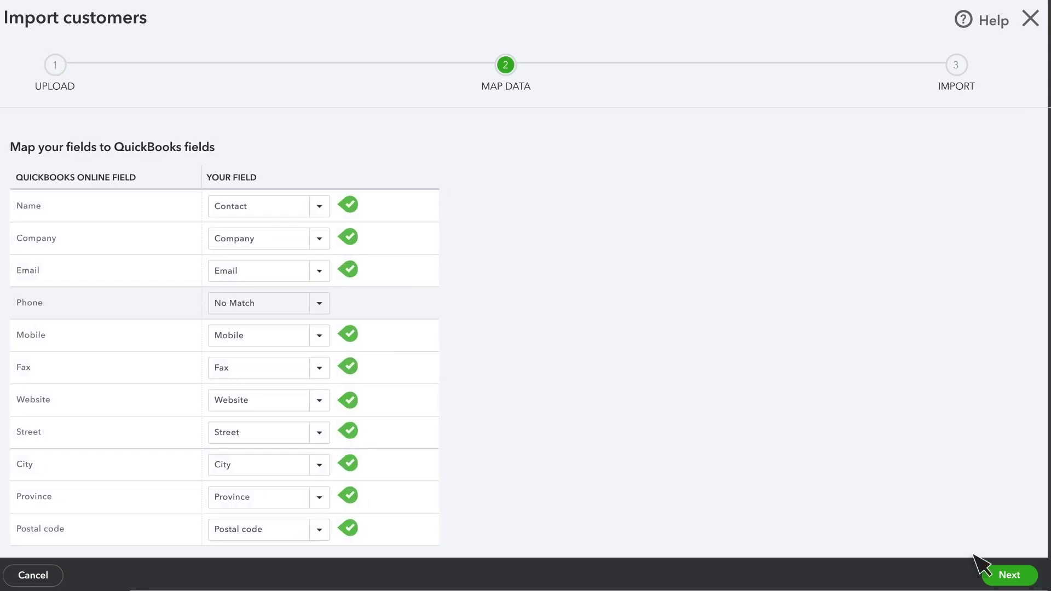
Leave Phone unmapped and advance to the 5 customers ready for import.
{"action": "left_click", "coordinate": [319, 304]}
{"action": "left_click", "coordinate": [324, 463]}
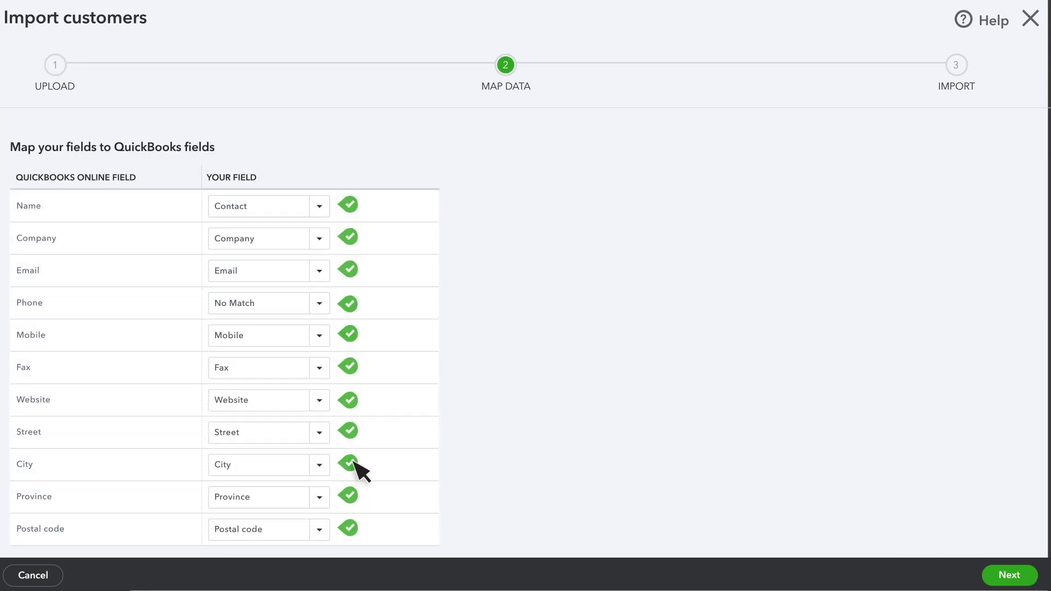
{"action": "left_click", "coordinate": [1007, 576]}
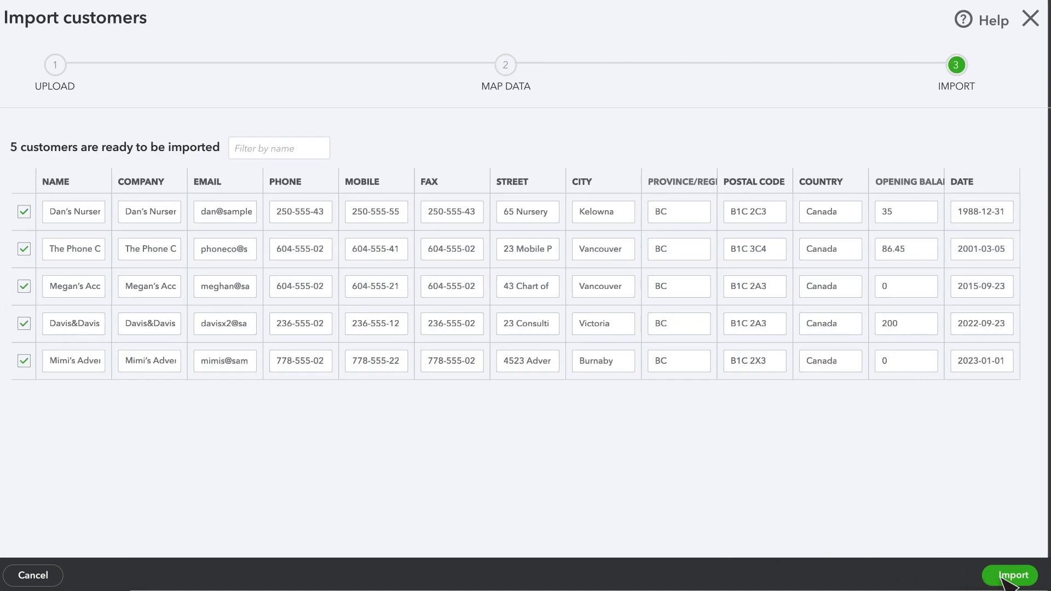
Import the five customers from the file.
{"action": "left_click", "coordinate": [1004, 578]}
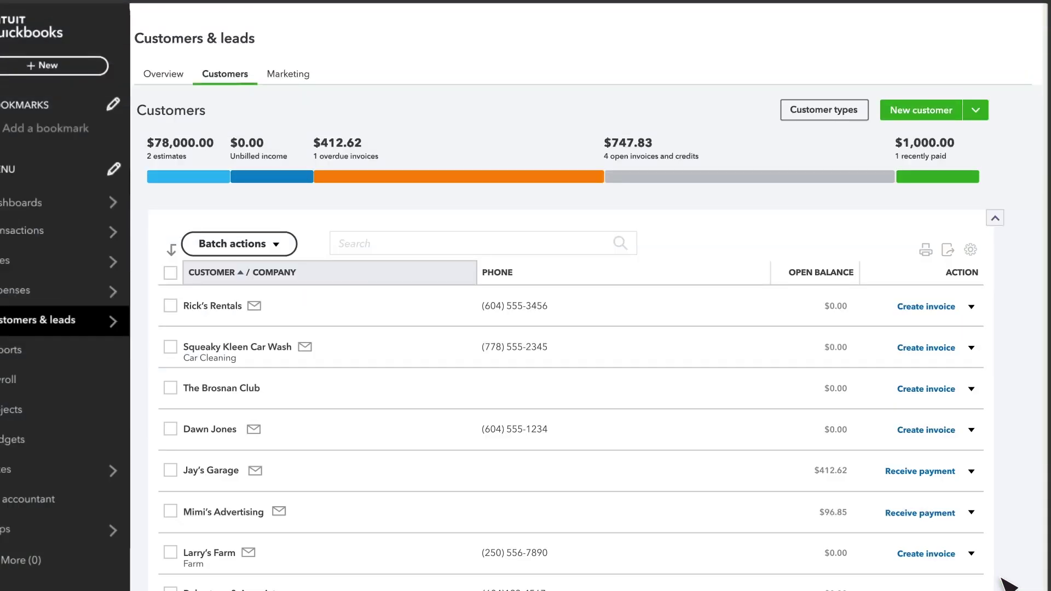
{"action": "scroll", "coordinate": [246, 306], "scroll_direction": "down", "scroll_amount": 2}
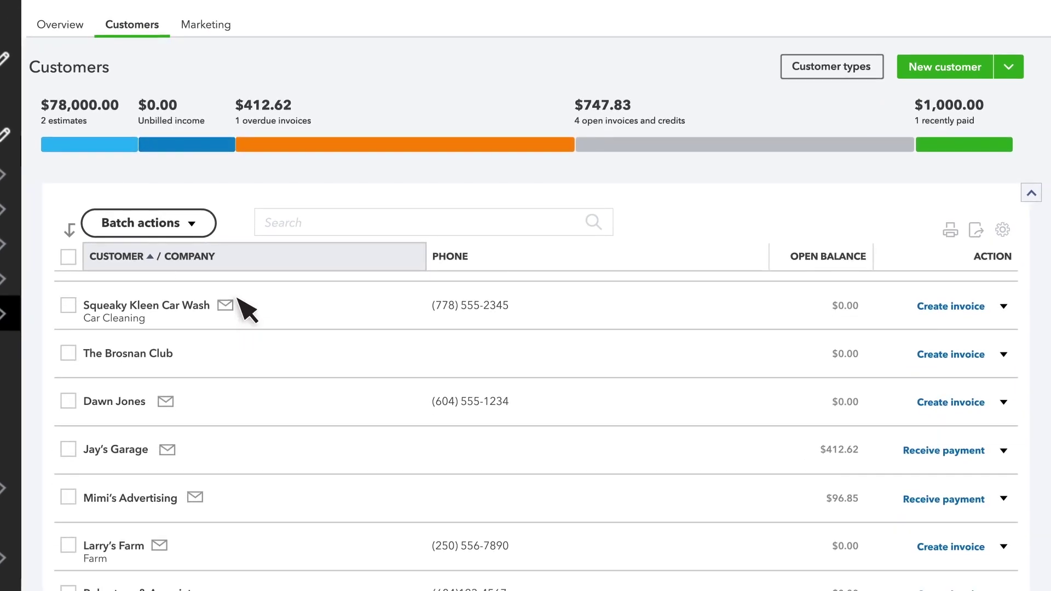
{"action": "scroll", "coordinate": [246, 311], "scroll_direction": "down", "scroll_amount": 3}
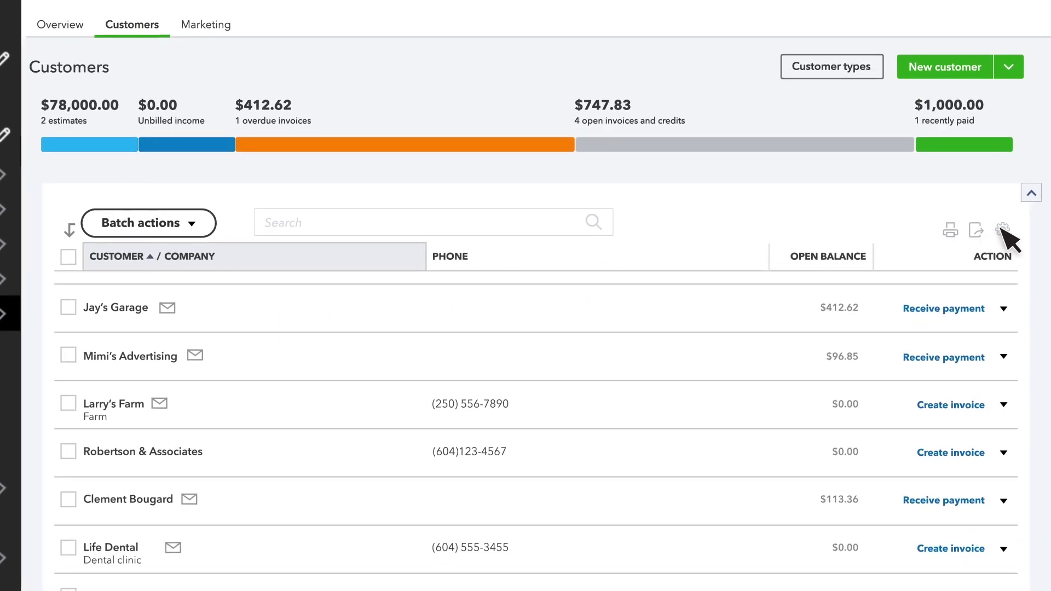
Add an Email column, filter to customers with open estimates, and open Jay's Garage.
{"action": "left_click", "coordinate": [1003, 230]}
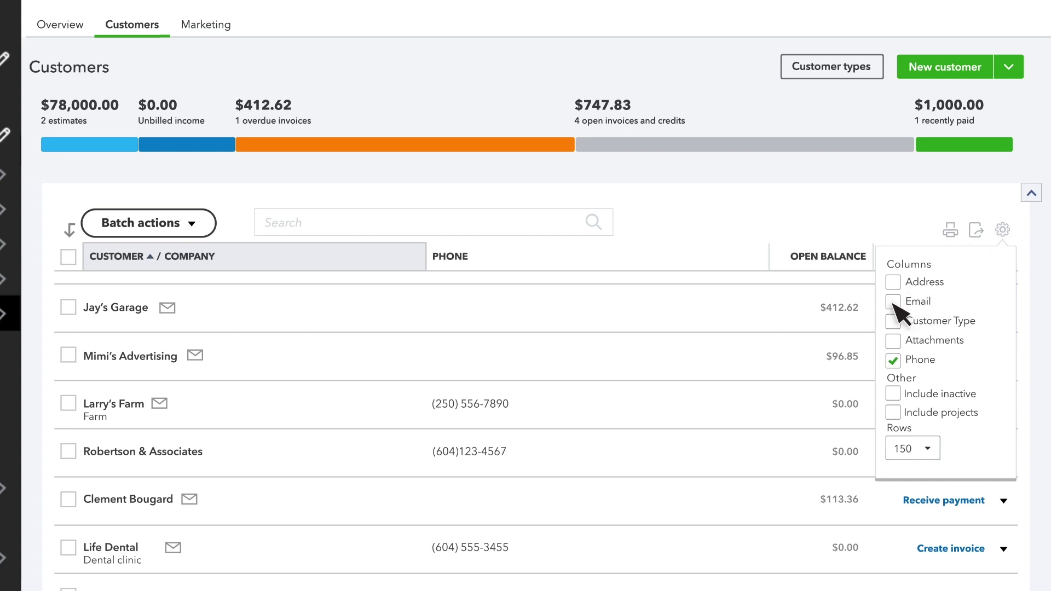
{"action": "left_click", "coordinate": [894, 301]}
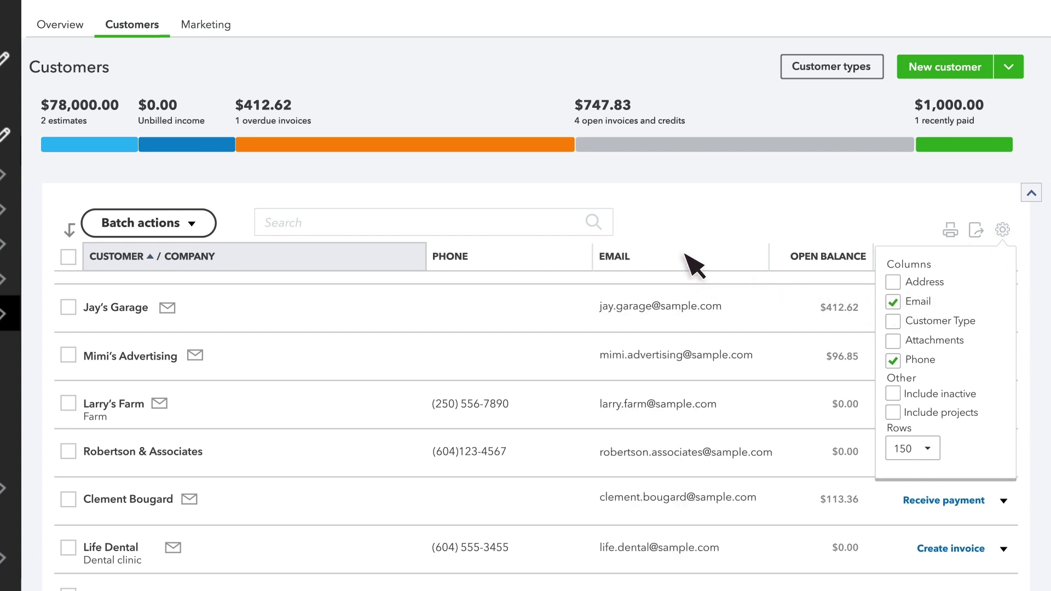
{"action": "left_click", "coordinate": [1003, 230]}
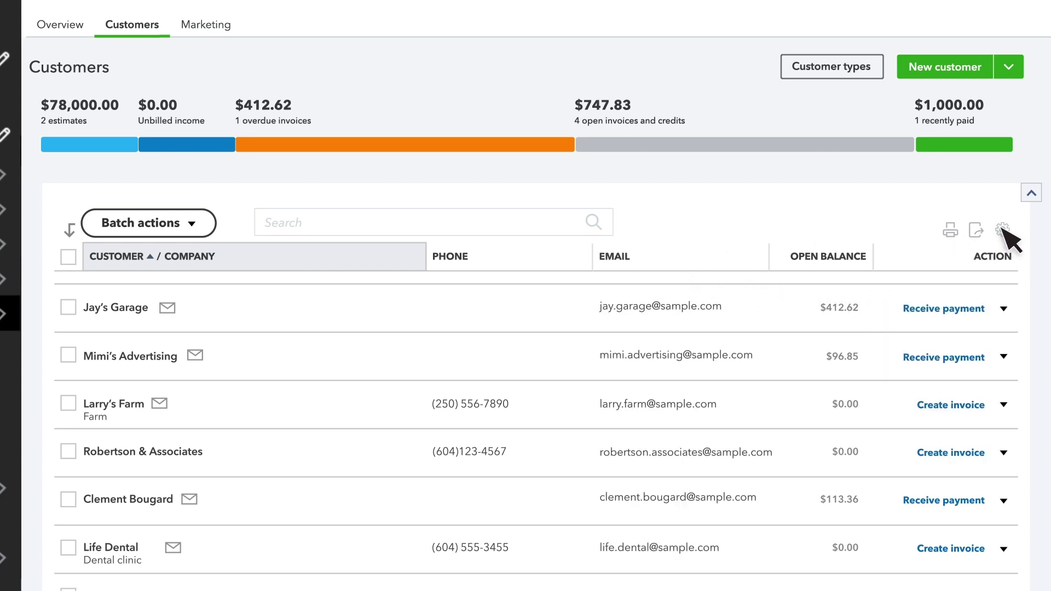
{"action": "left_click", "coordinate": [123, 145]}
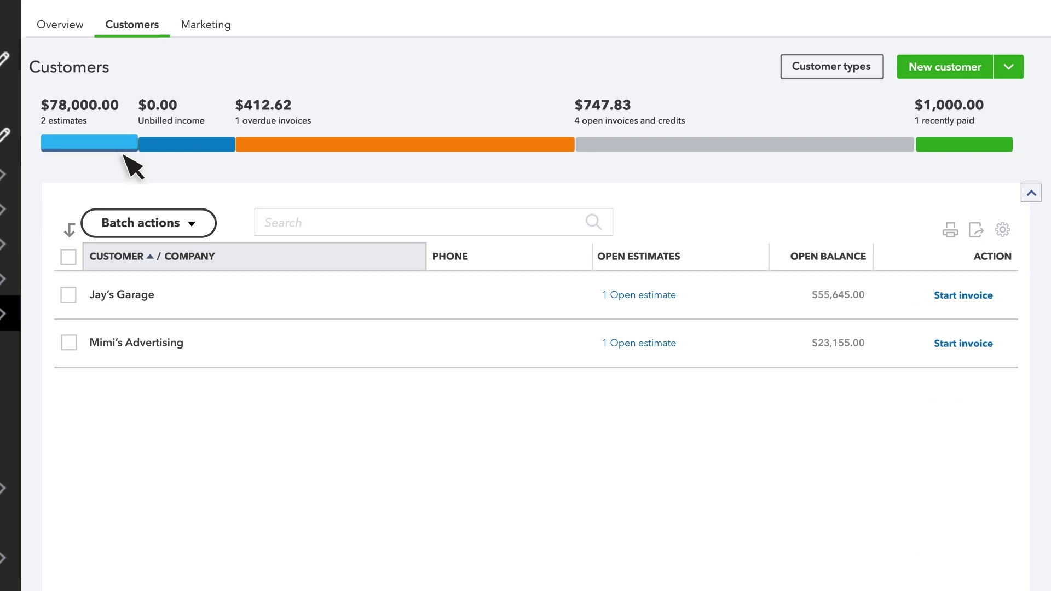
{"action": "left_click", "coordinate": [135, 295]}
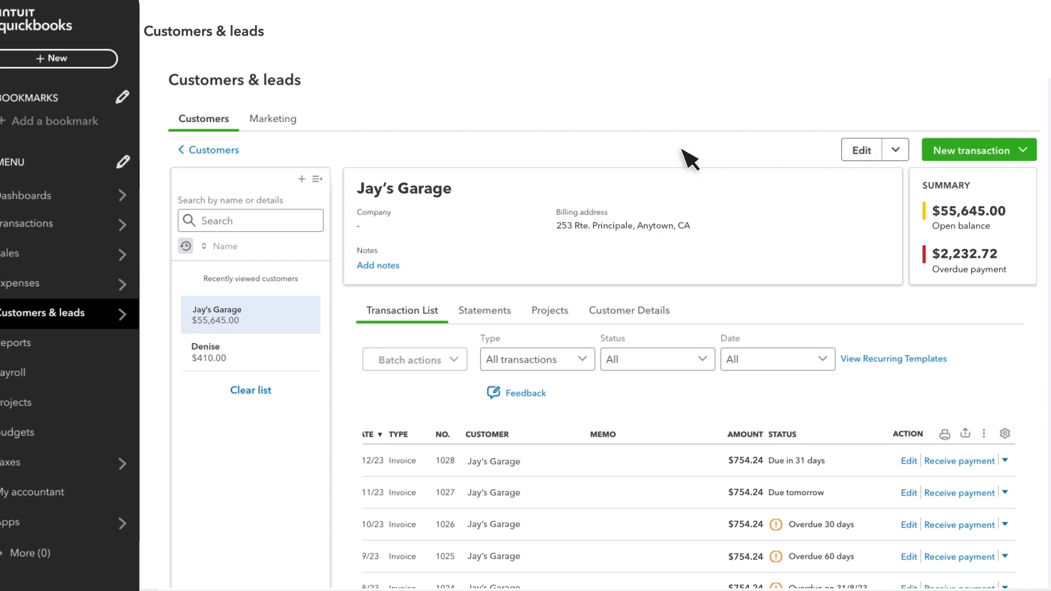
Create invoice 1001 for $10.00 of Flower and pots and email it to the customer.
{"action": "left_click", "coordinate": [198, 150]}
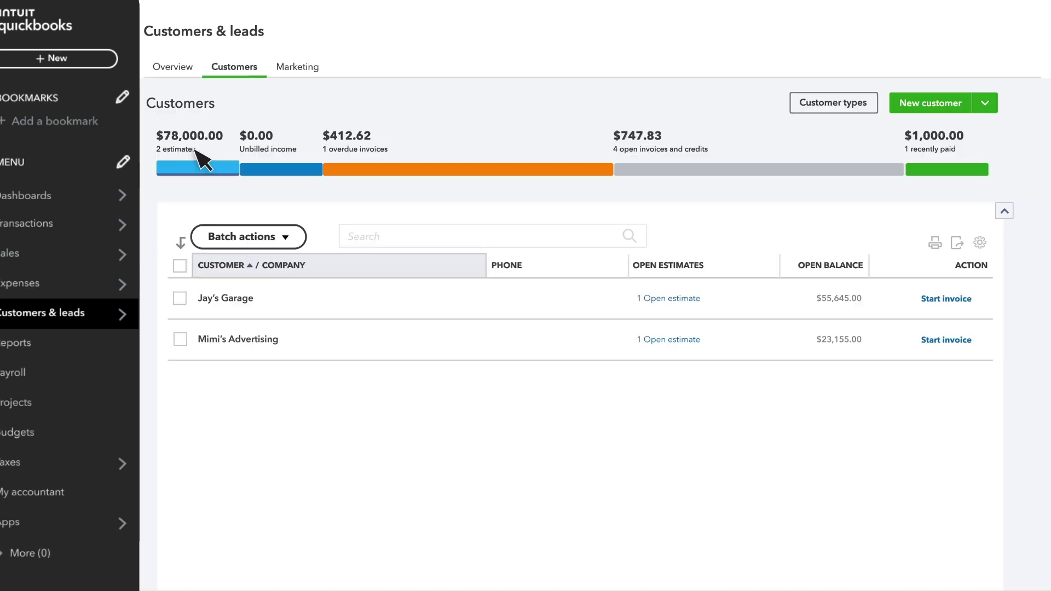
{"action": "left_click", "coordinate": [81, 59]}
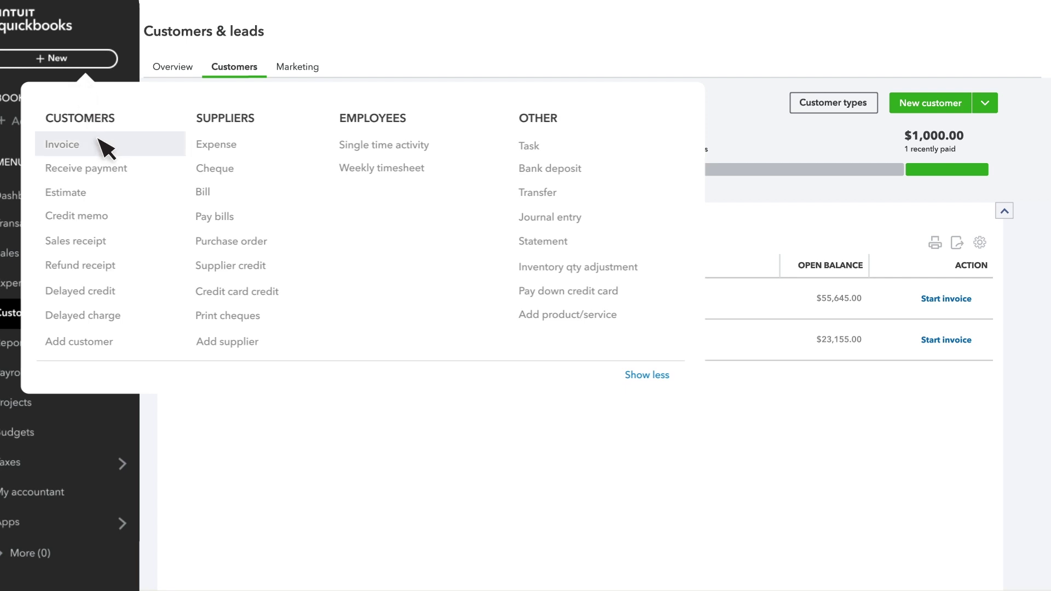
{"action": "left_click", "coordinate": [106, 148]}
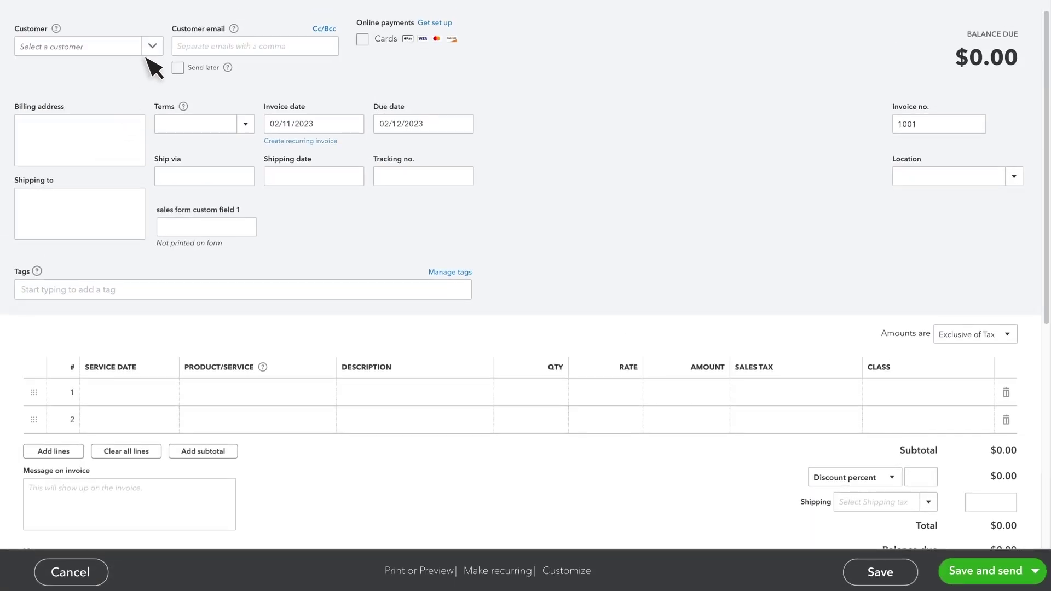
{"action": "left_click", "coordinate": [153, 47]}
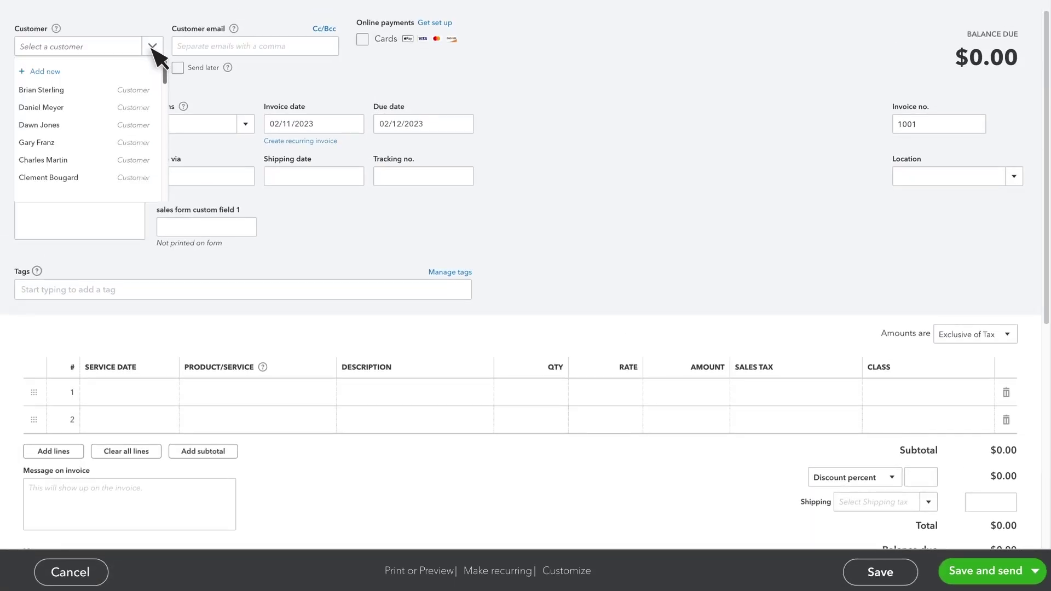
{"action": "left_click", "coordinate": [141, 92]}
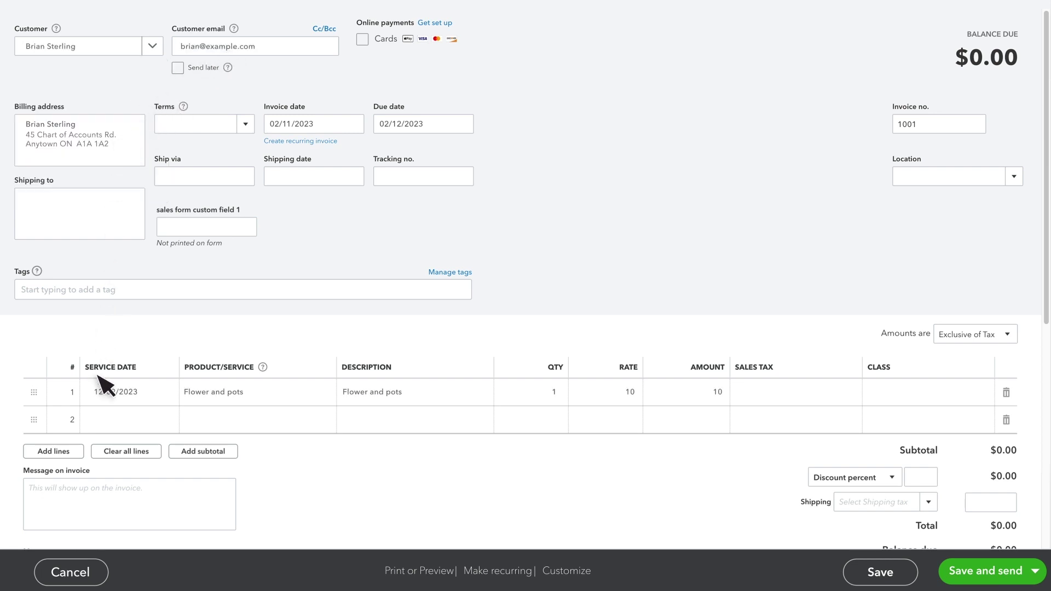
{"action": "left_click", "coordinate": [986, 572]}
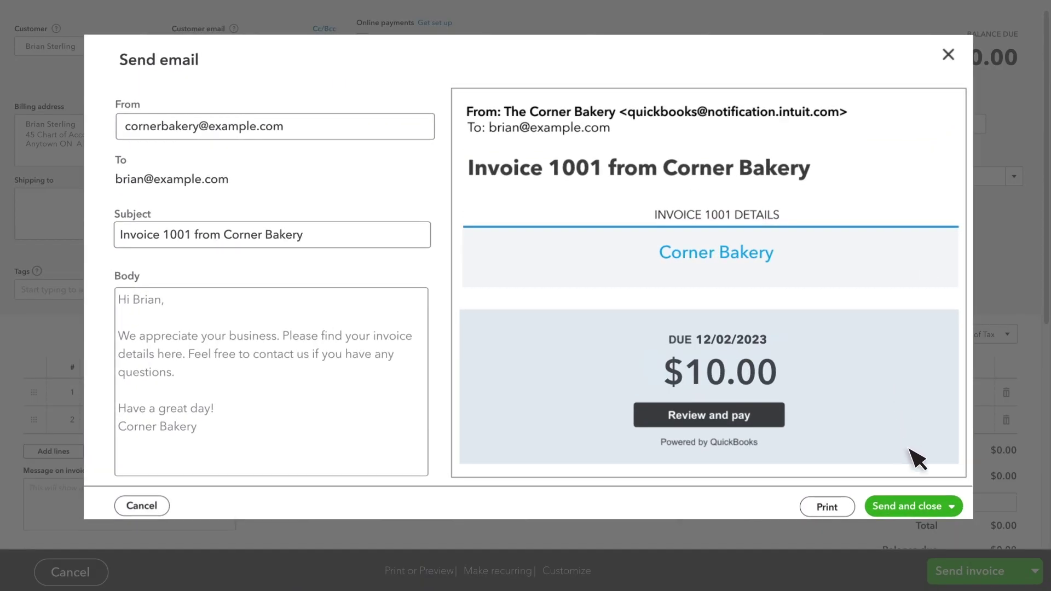
{"action": "left_click", "coordinate": [934, 505]}
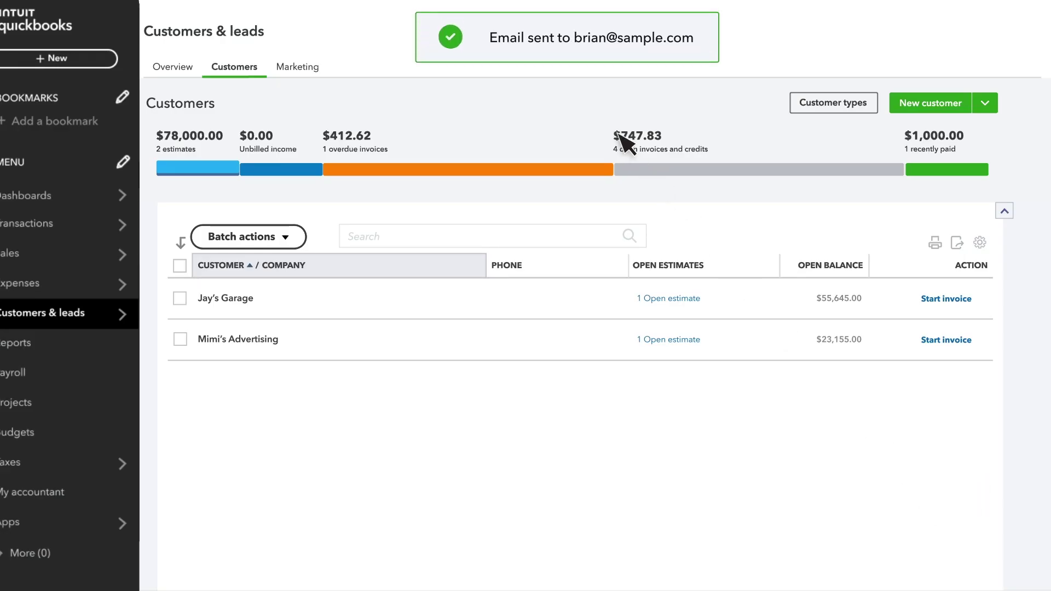